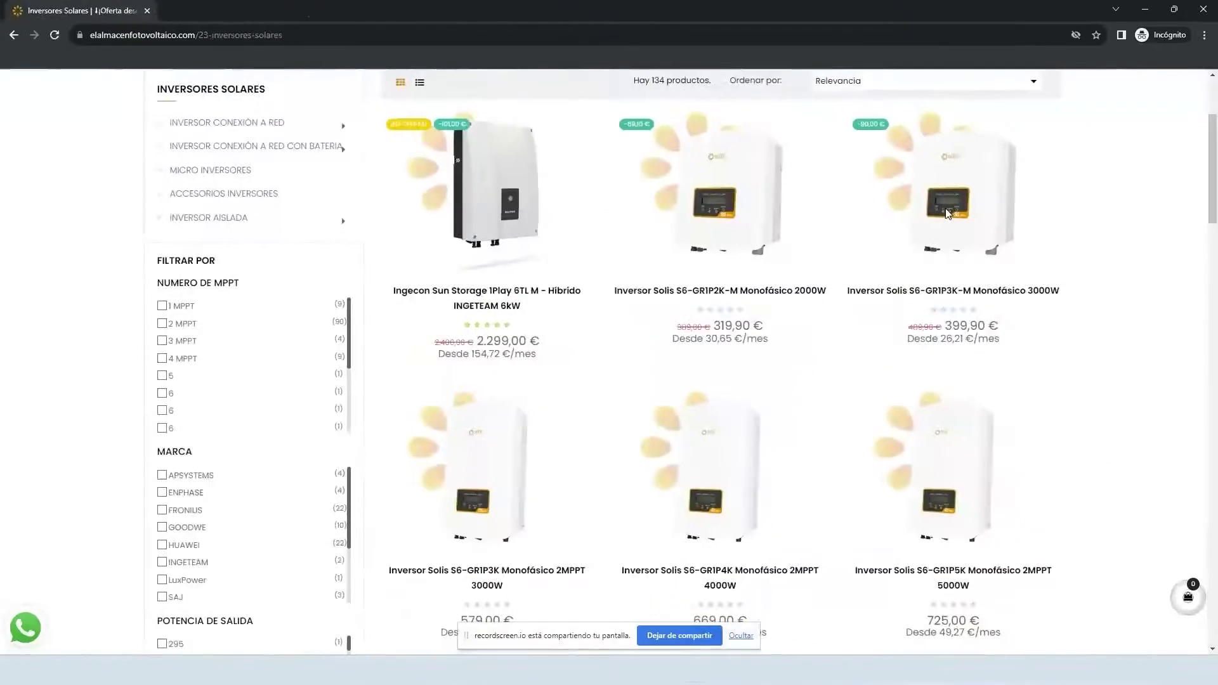
# Step: Browse the solar inverter listing, then go back to the Baterías Solares catalogue and scroll it
pyautogui.scroll(-4, 947, 213)
pyautogui.scroll(-6, 947, 216)
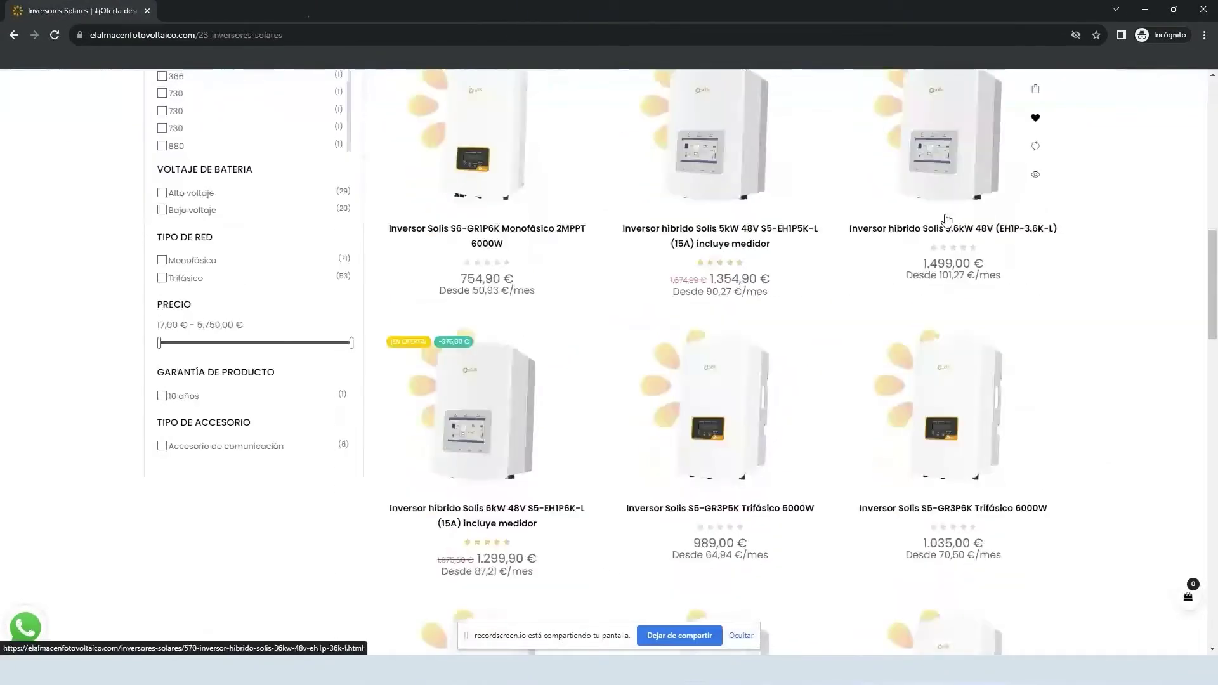
pyautogui.scroll(-1, 947, 219)
pyautogui.scroll(4, 947, 219)
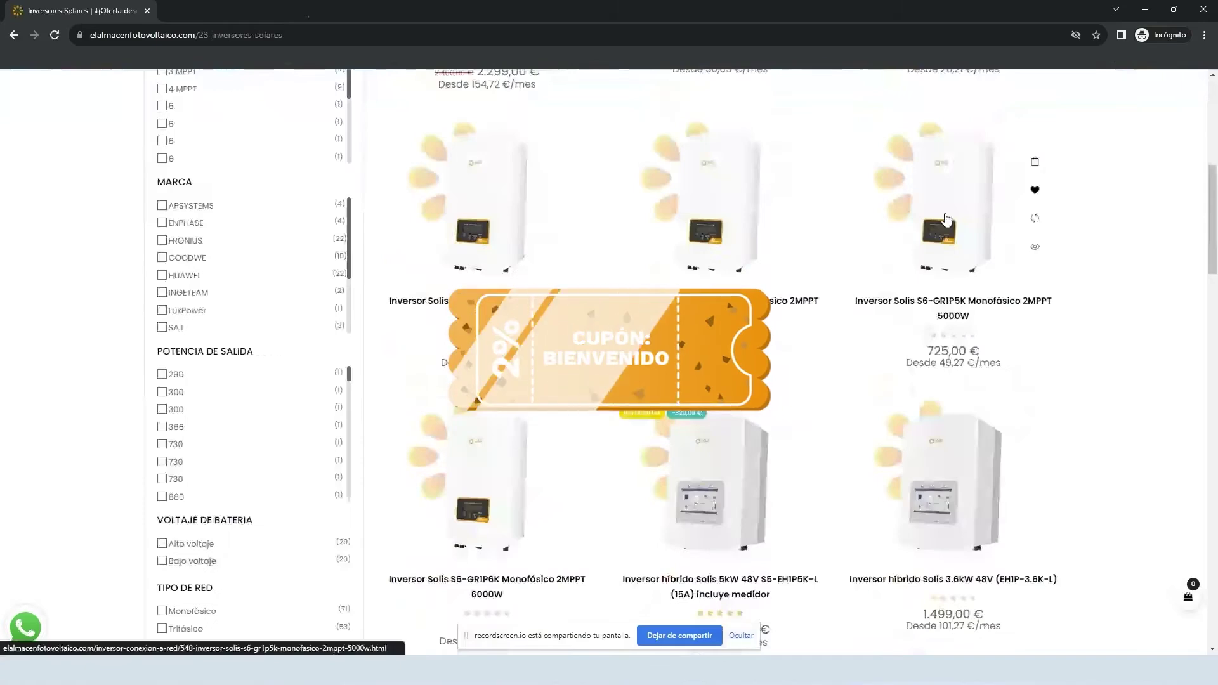
pyautogui.scroll(10, 948, 219)
pyautogui.hotkey('alt', 'Left')
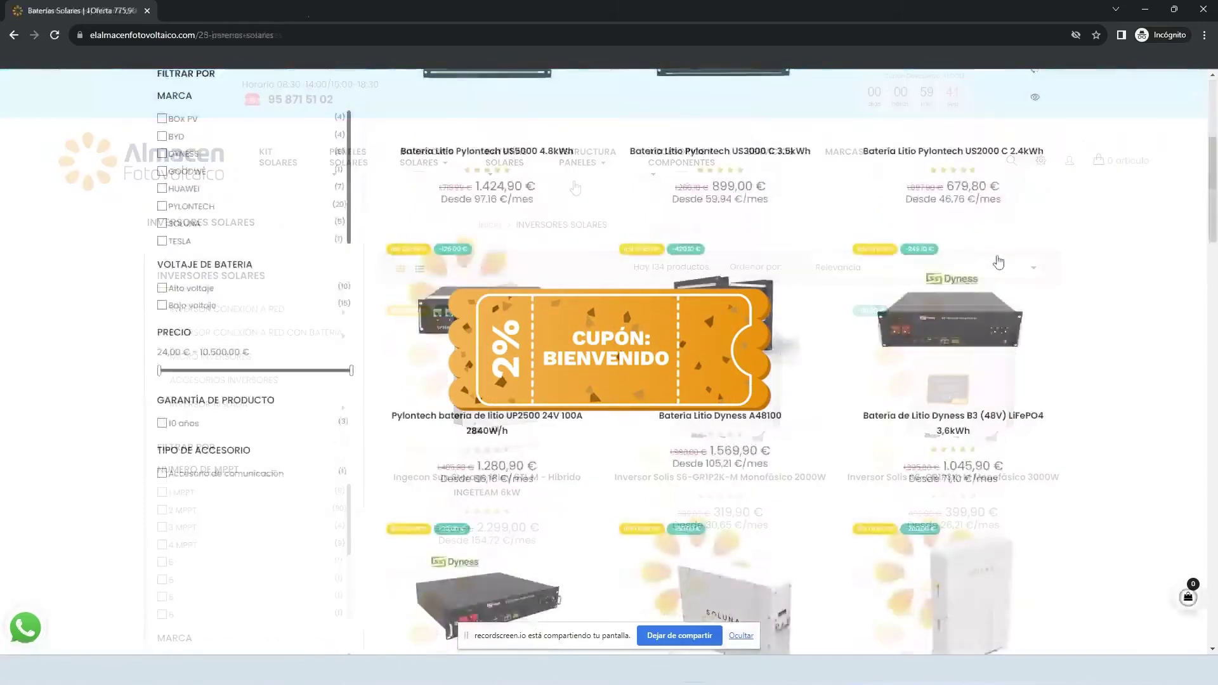
pyautogui.scroll(-2, 998, 261)
pyautogui.scroll(-5, 998, 261)
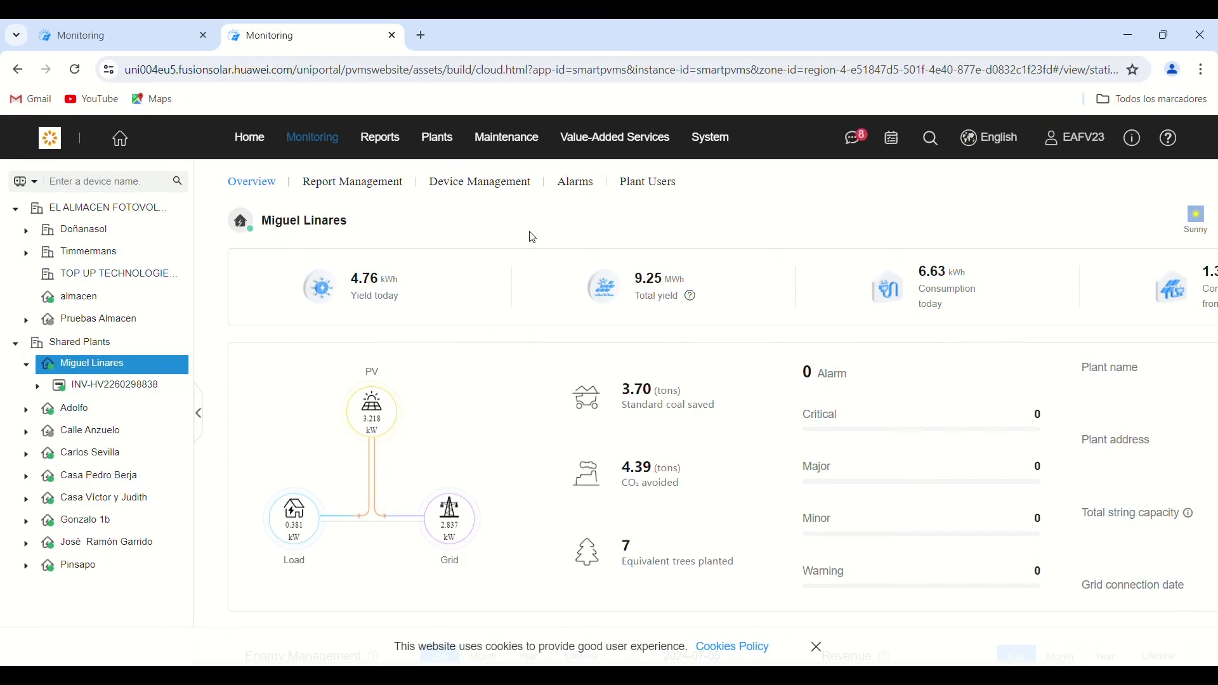
pyautogui.scroll(-5, 518, 236)
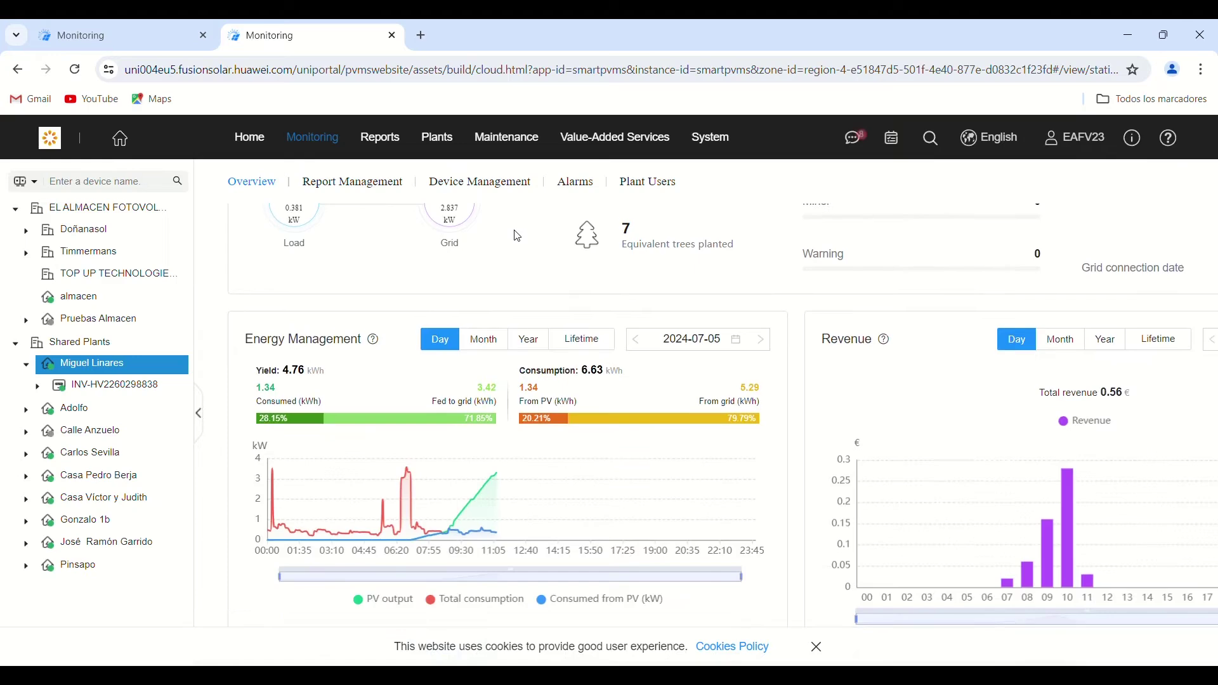
pyautogui.scroll(5, 517, 236)
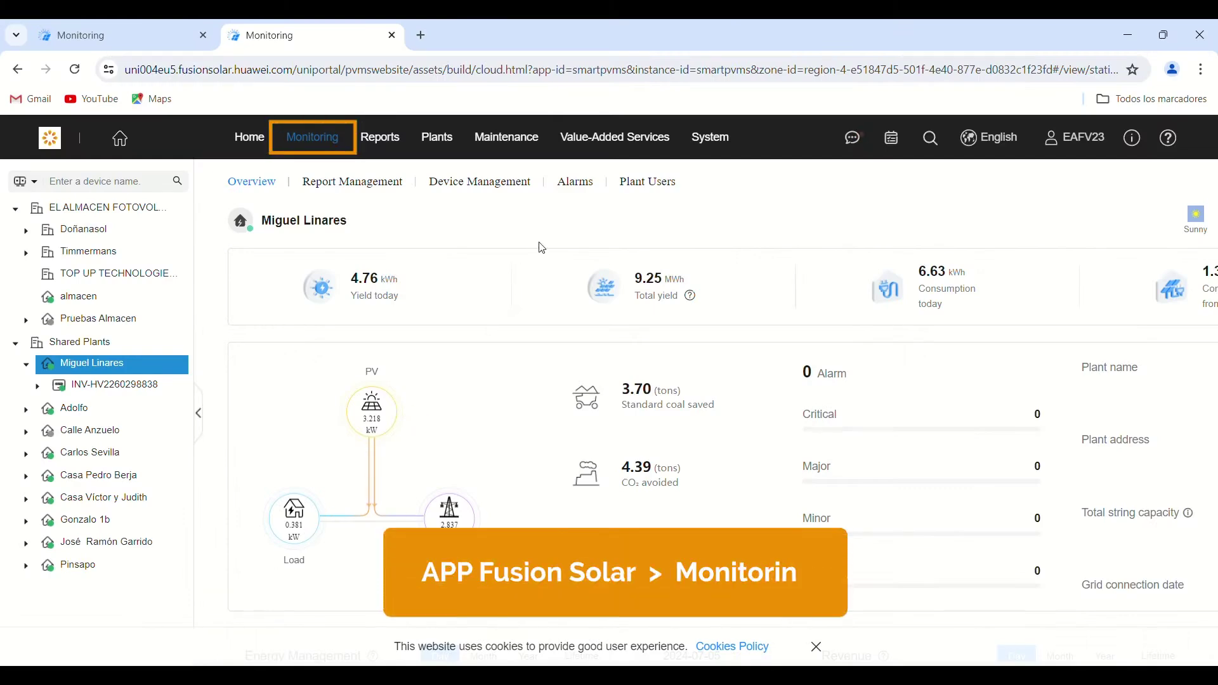
pyautogui.scroll(-3, 517, 236)
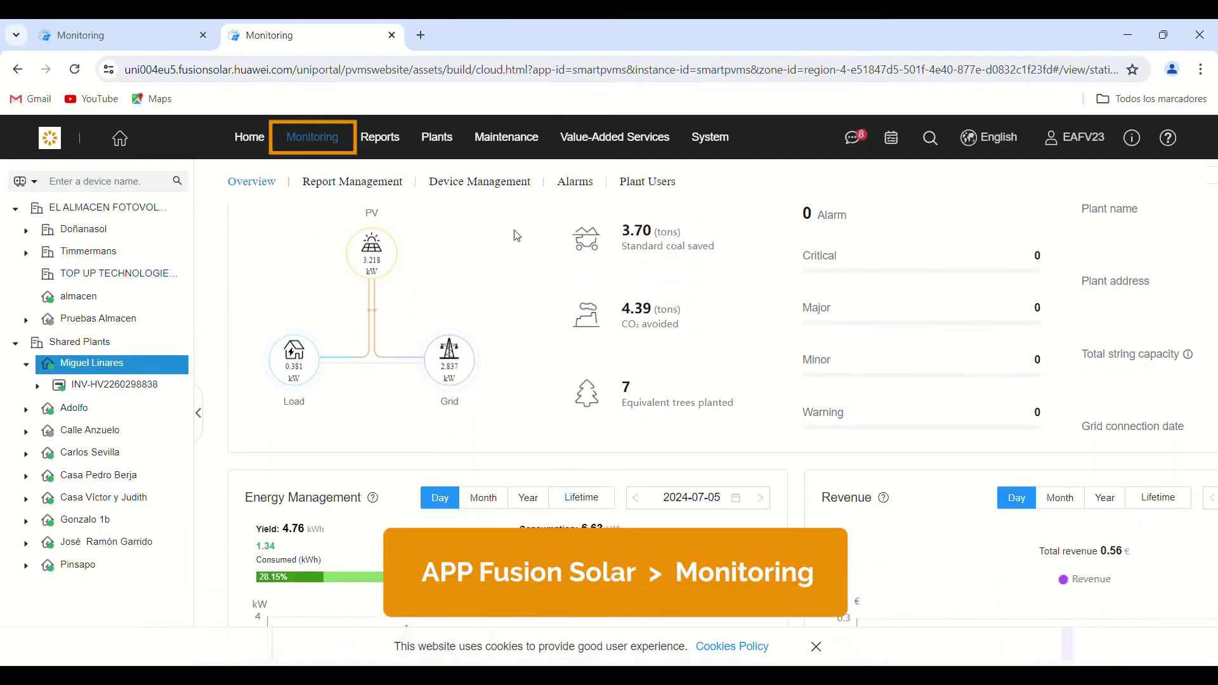
pyautogui.scroll(-3, 518, 236)
pyautogui.scroll(5, 517, 236)
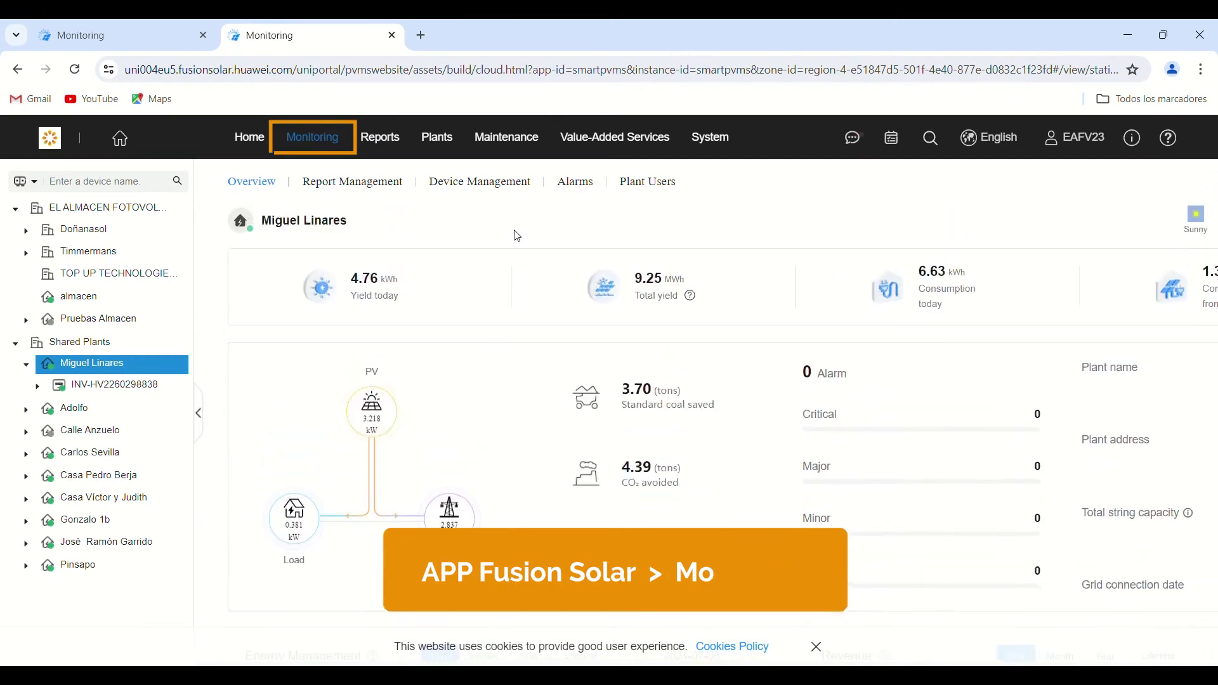
# Step: Open the plant inverter's Configuration tab and scroll through its settings down to Power Adjustment
pyautogui.click(513, 189)
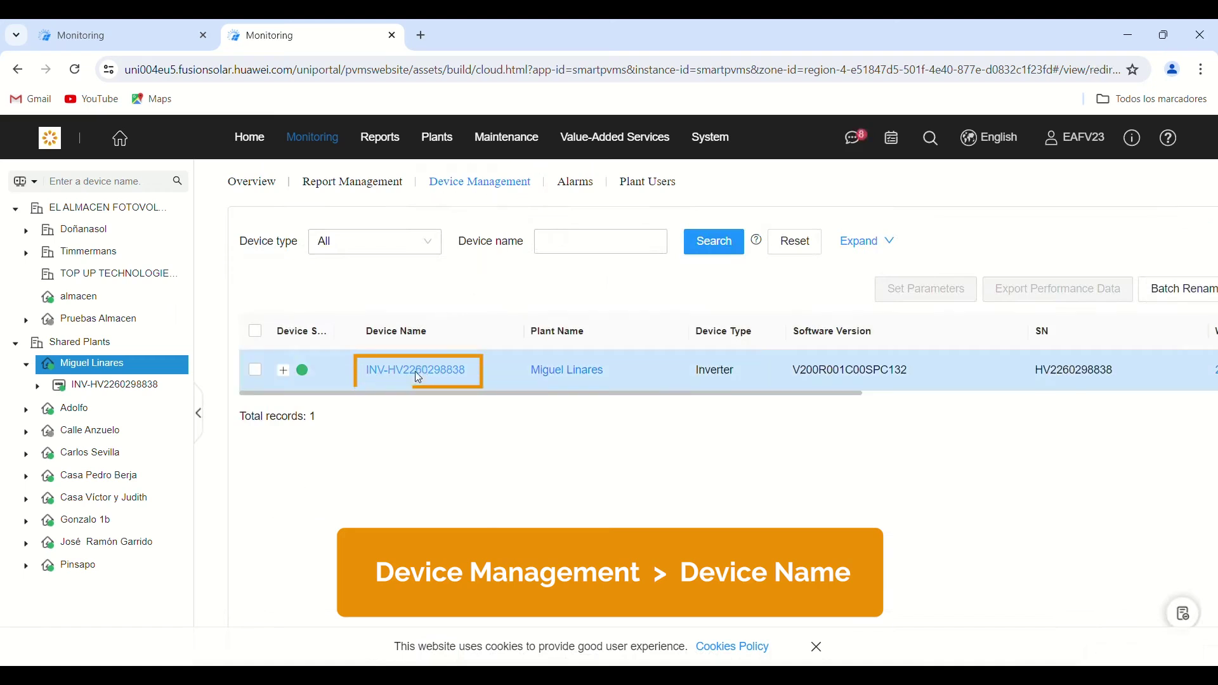
pyautogui.click(419, 375)
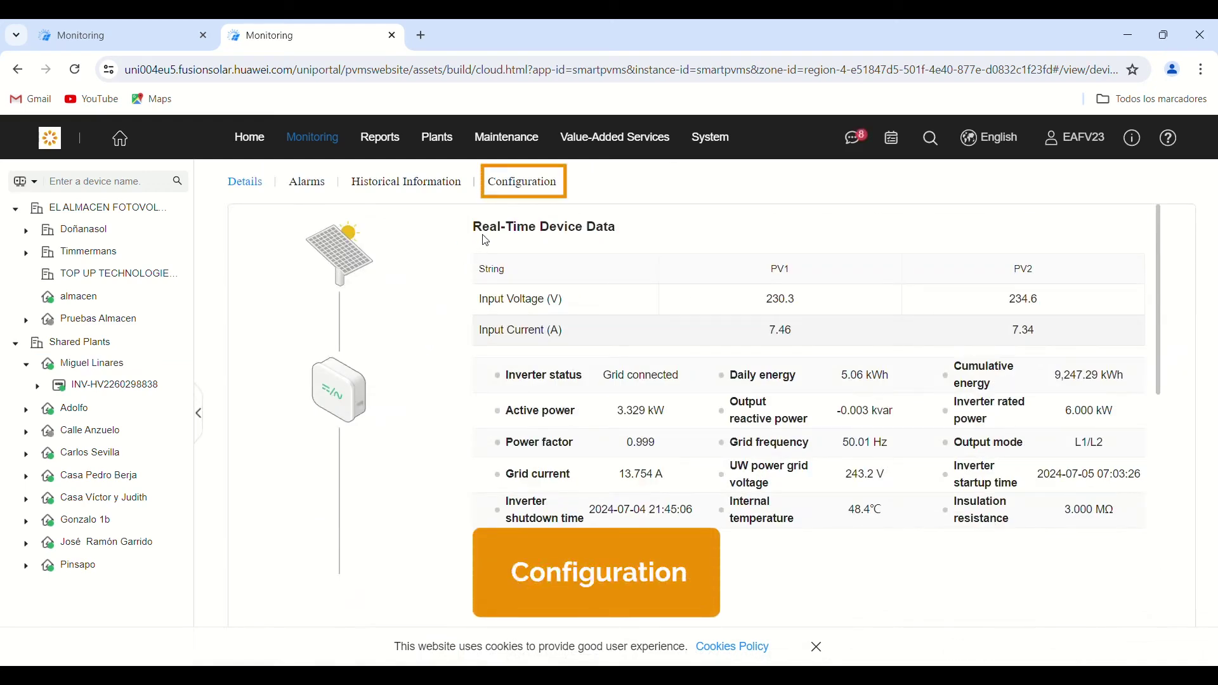
pyautogui.click(520, 184)
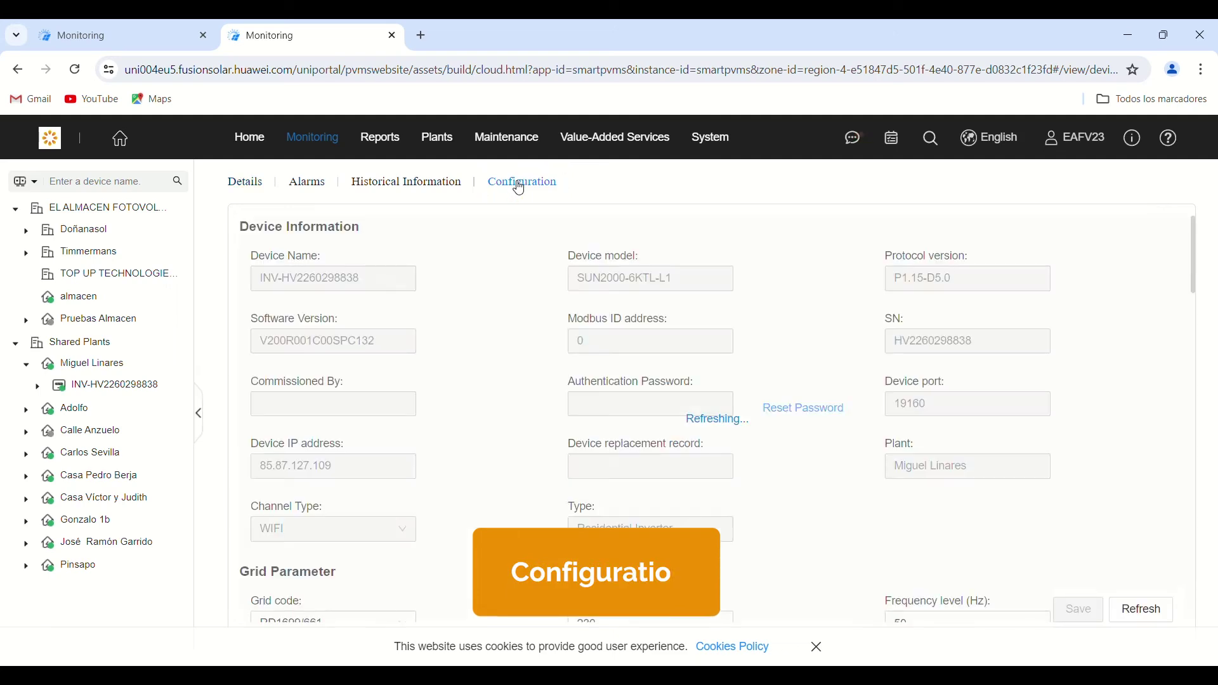
pyautogui.scroll(-8, 509, 302)
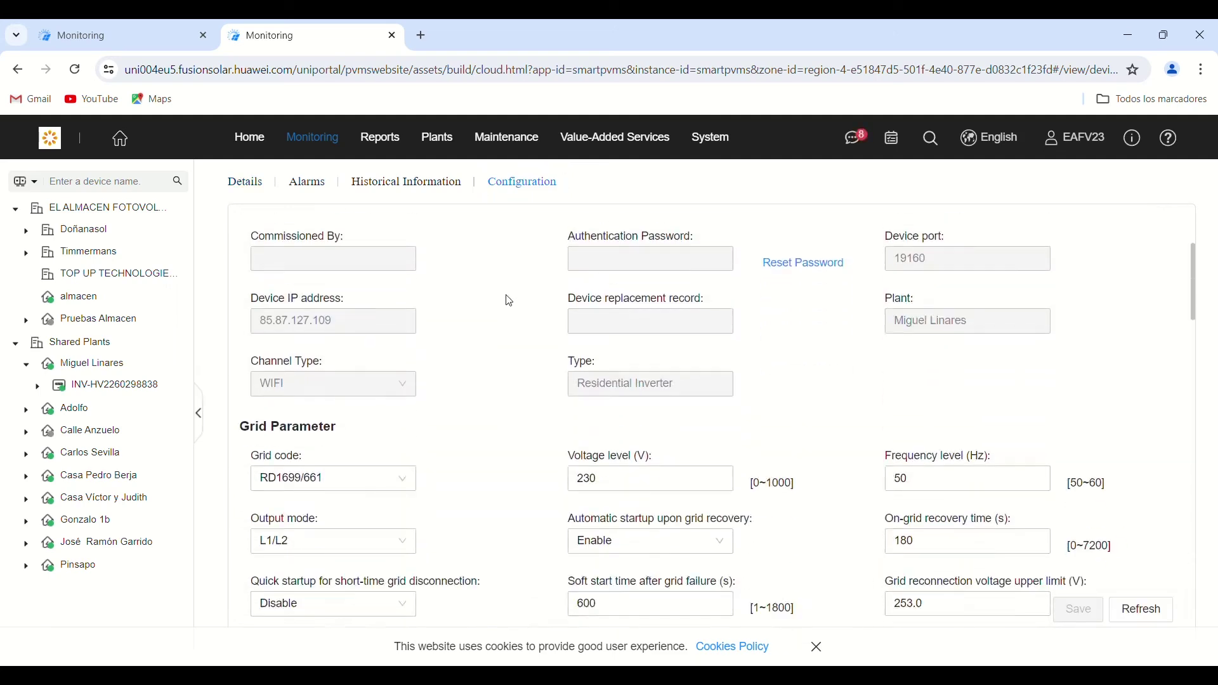
pyautogui.scroll(-8, 509, 301)
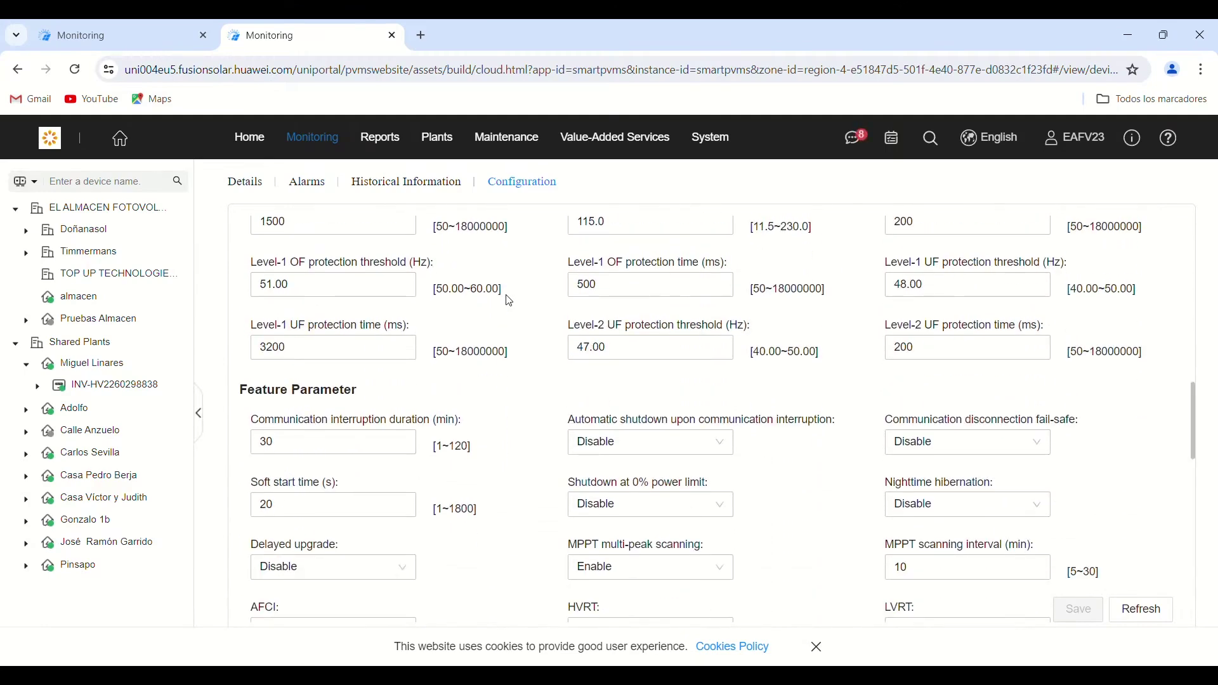
pyautogui.scroll(-4, 509, 301)
pyautogui.scroll(-3, 509, 301)
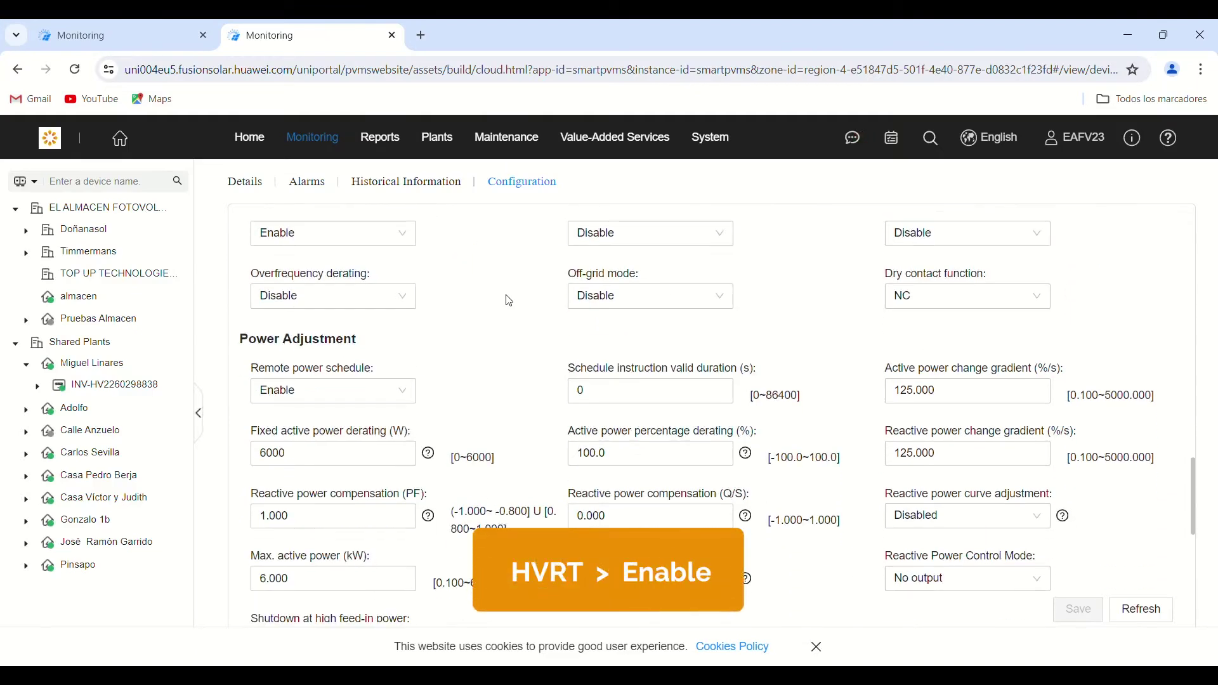
# Step: Switch HVRT to Enable in Feature Parameter, exposing the 276.0 V trigger threshold
pyautogui.scroll(-2, 510, 301)
pyautogui.scroll(3, 509, 301)
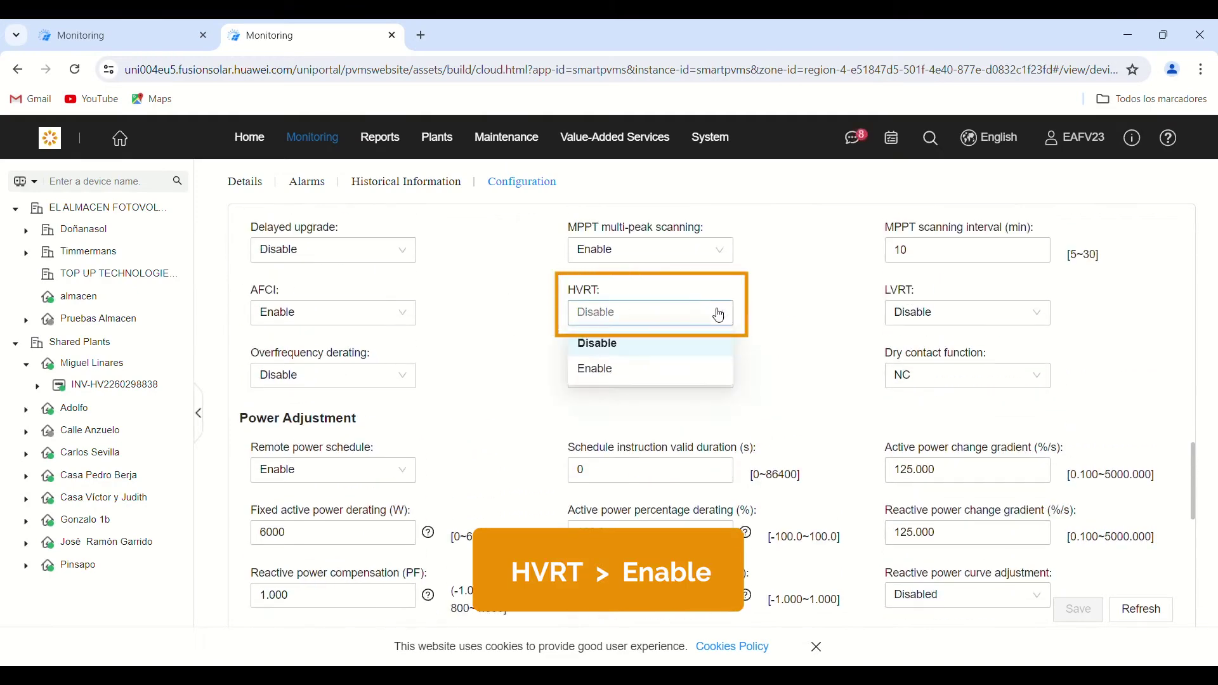
pyautogui.click(617, 376)
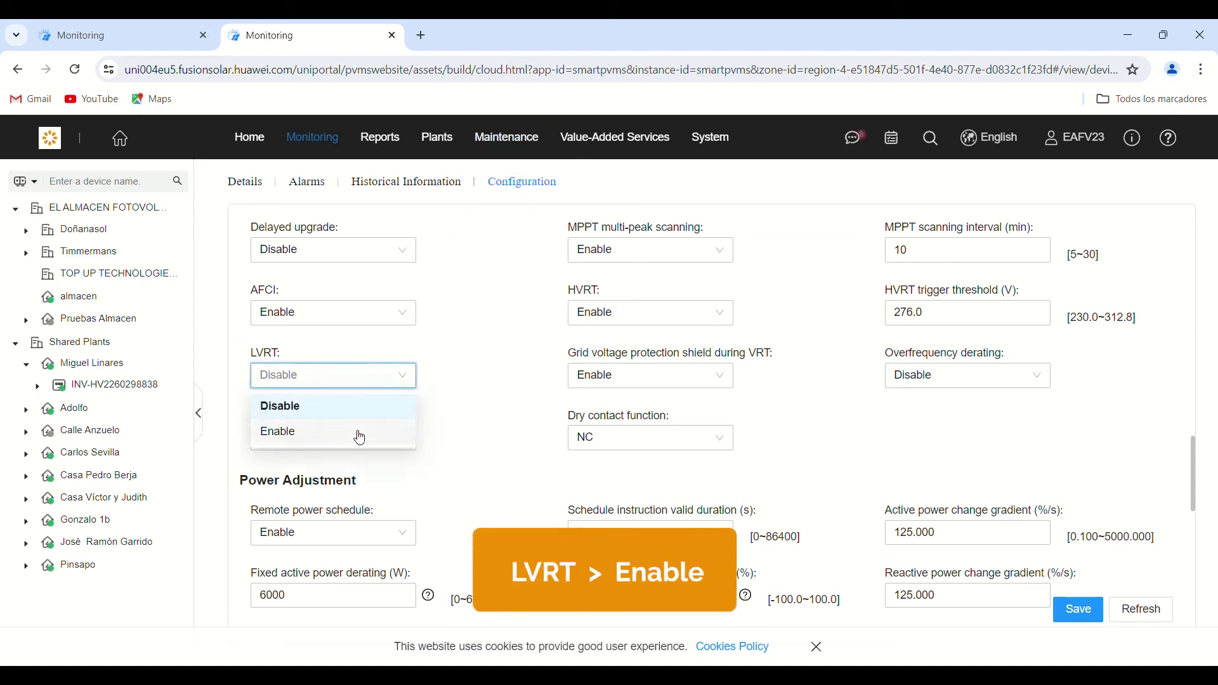
# Step: Switch LVRT to Enable, exposing the 184.0 V threshold and 6-point curve, then scroll to Power Adjustment
pyautogui.click(355, 439)
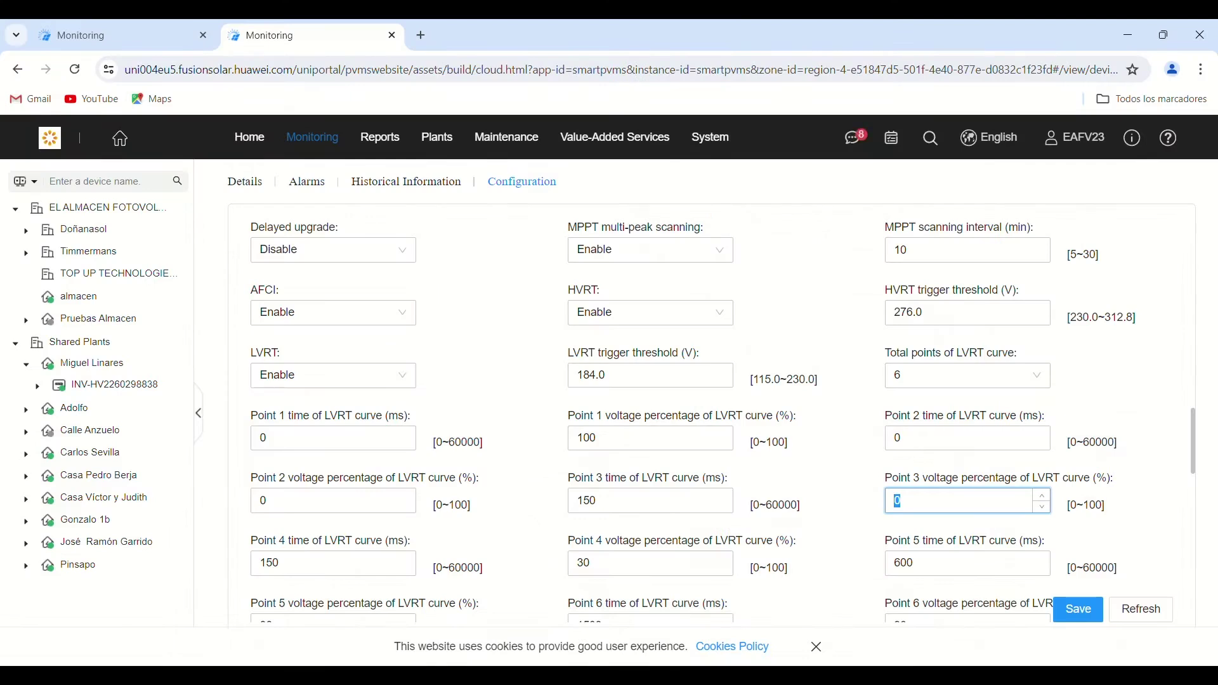
pyautogui.scroll(-4, 717, 396)
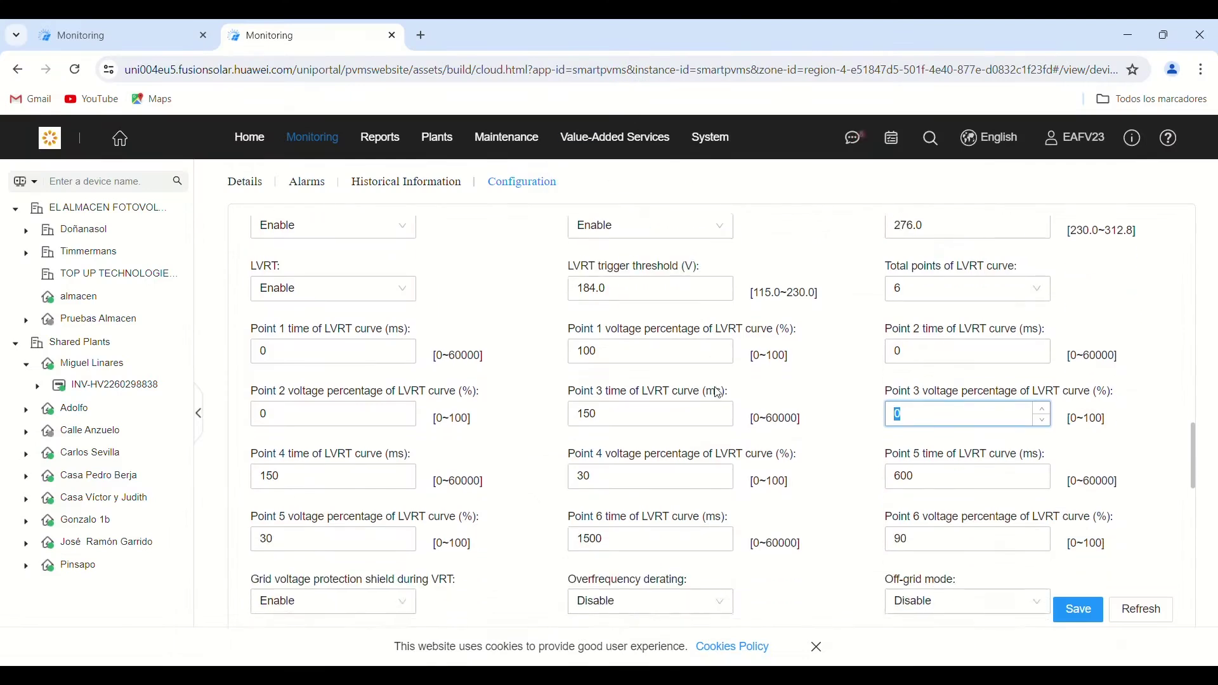
pyautogui.scroll(-4, 716, 394)
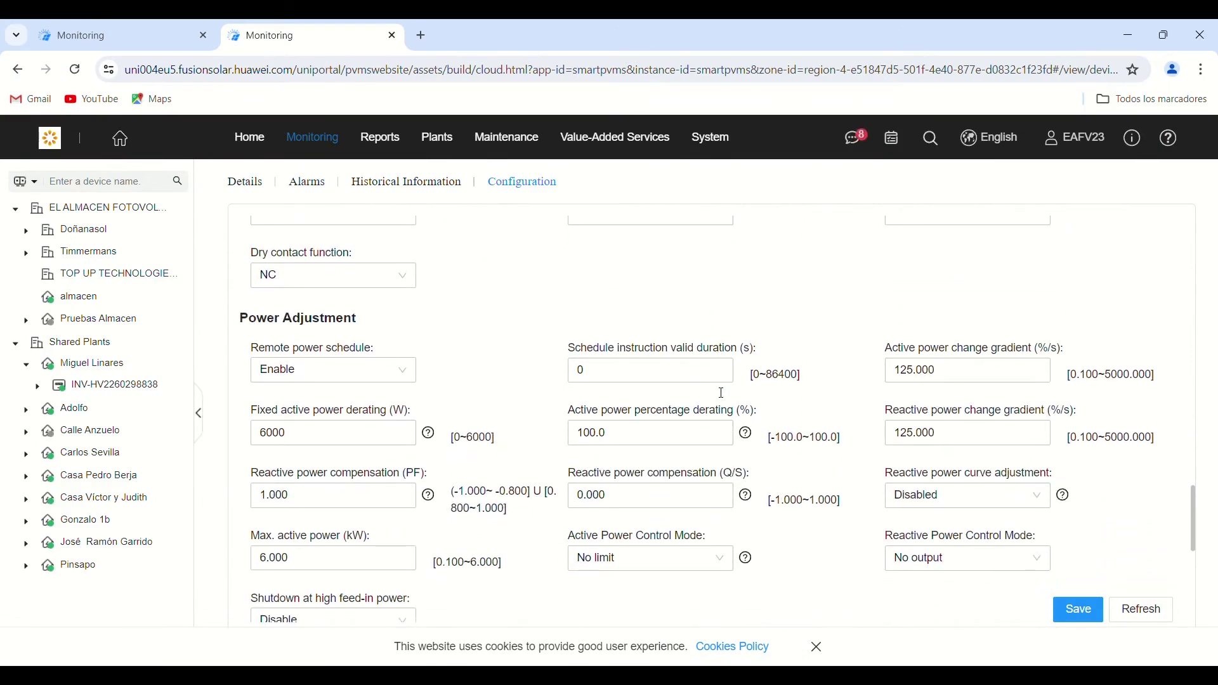
# Step: Choose Q-U characteristic curve for Reactive power curve adjustment, showing its 4-point curve
pyautogui.scroll(-1, 719, 393)
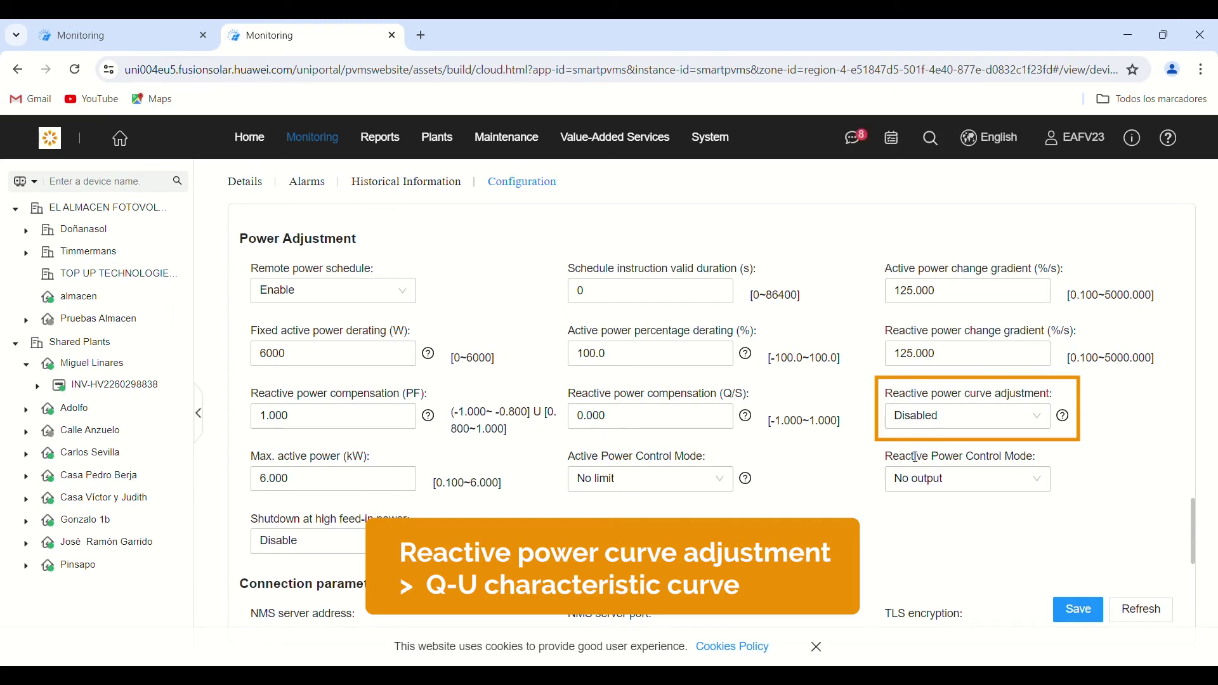
pyautogui.click(967, 423)
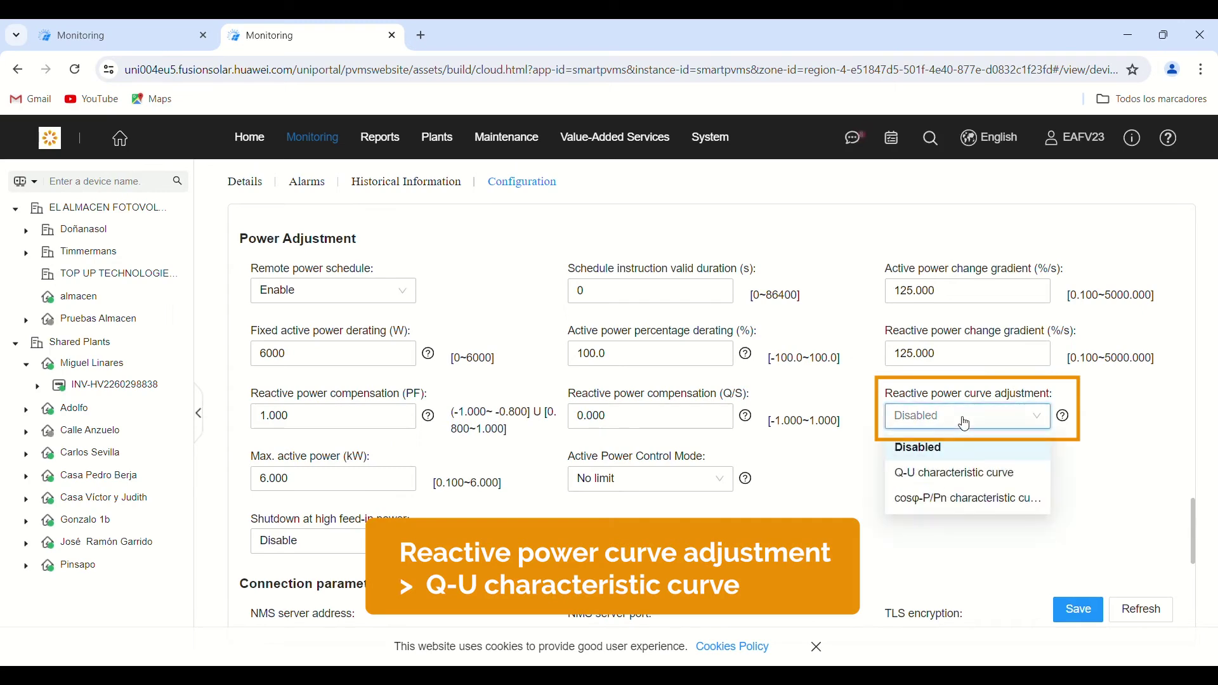
pyautogui.click(958, 476)
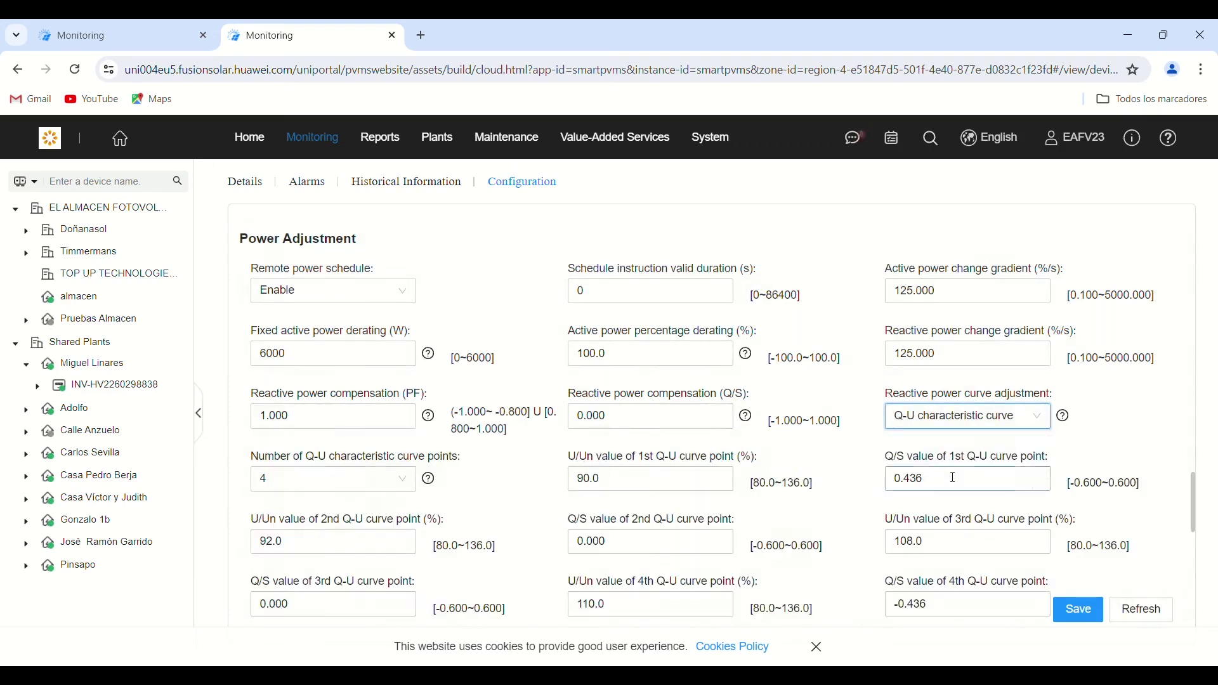
pyautogui.scroll(-1, 953, 480)
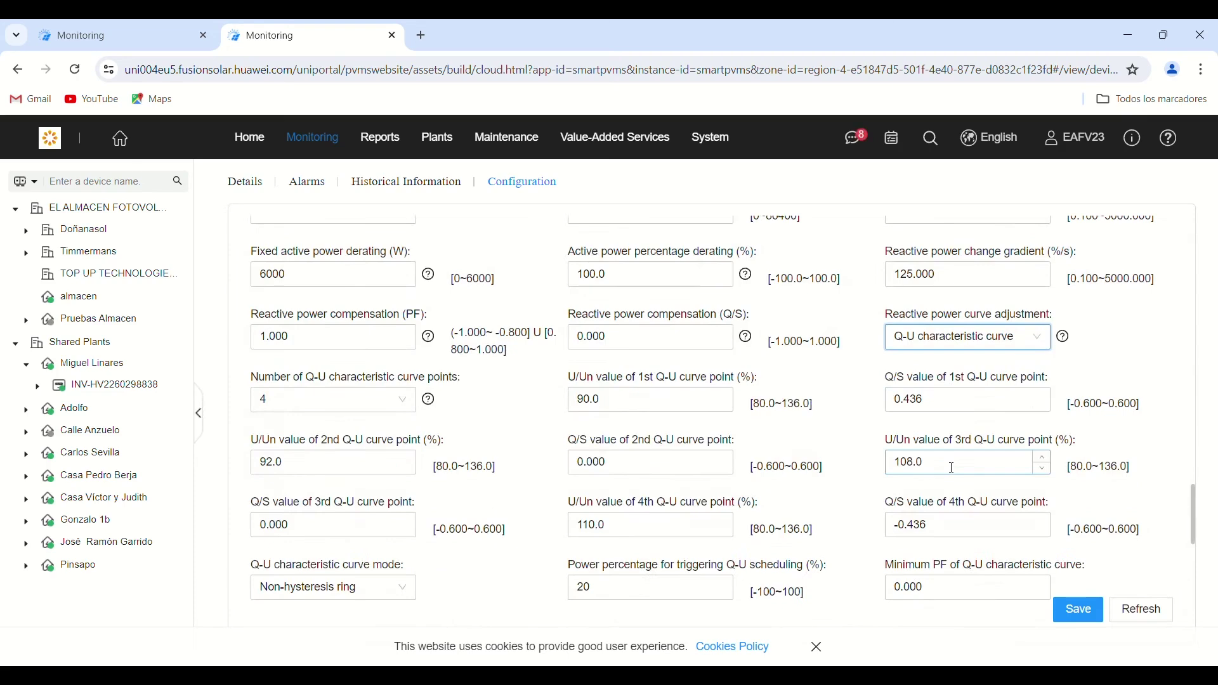